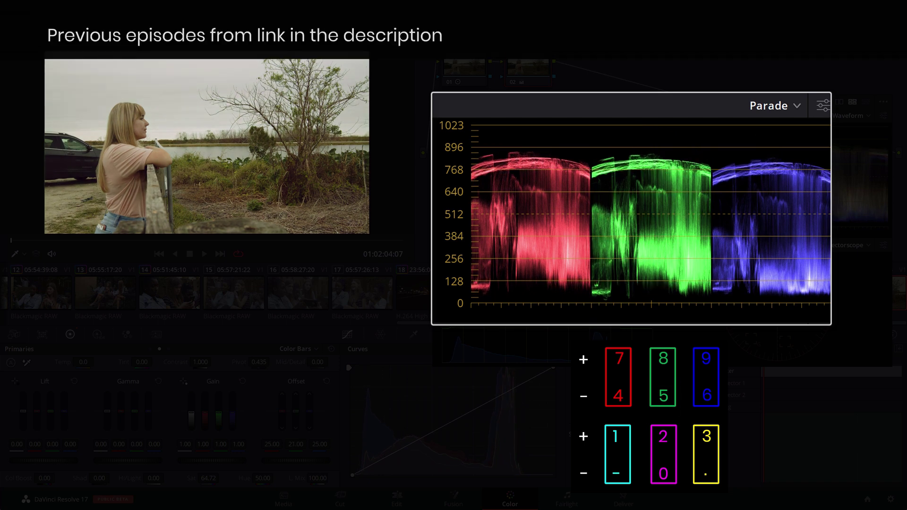
Lower the Offset green value from 21.00 to 20.00 while watching the parade.
key("KP_5")
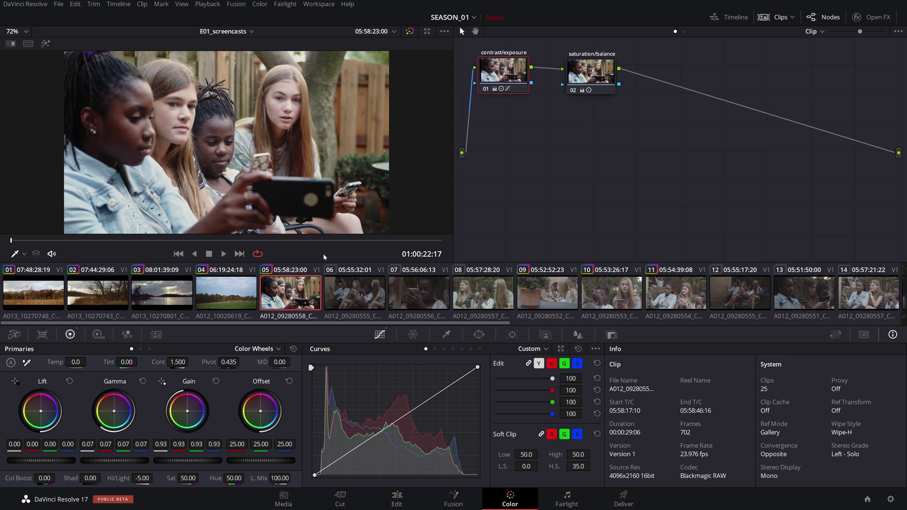
Ease clip 05's contrast down slightly and copy its grade onto clips 06, 07 and 08.
left_click_drag(183, 362, 192, 362)
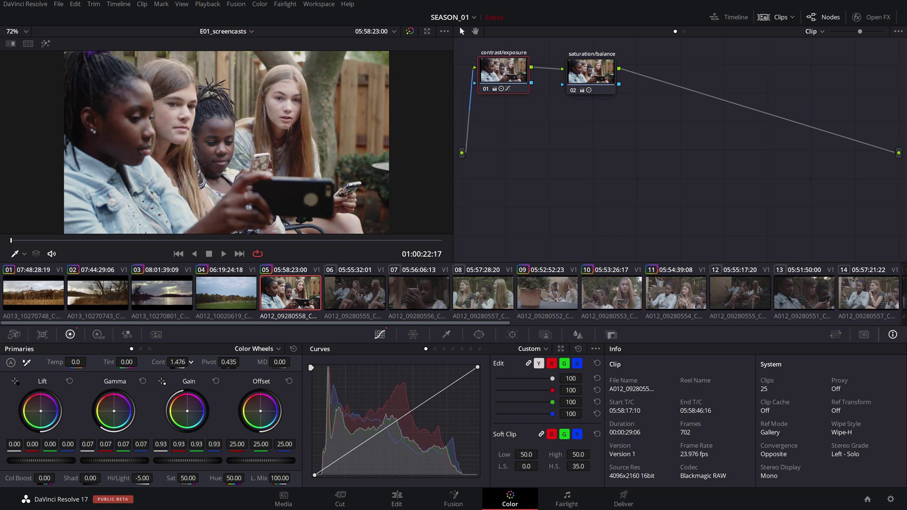
left_click(361, 297)
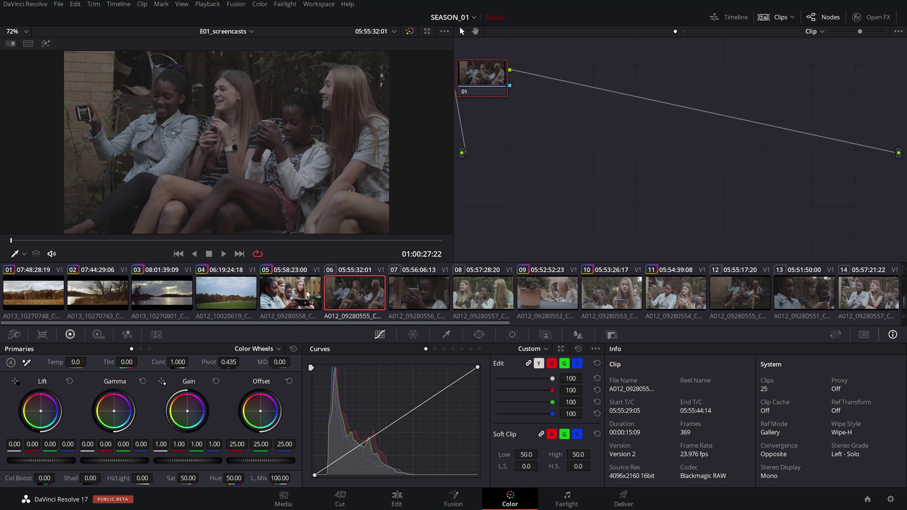
middle_click(307, 294)
key("Down")
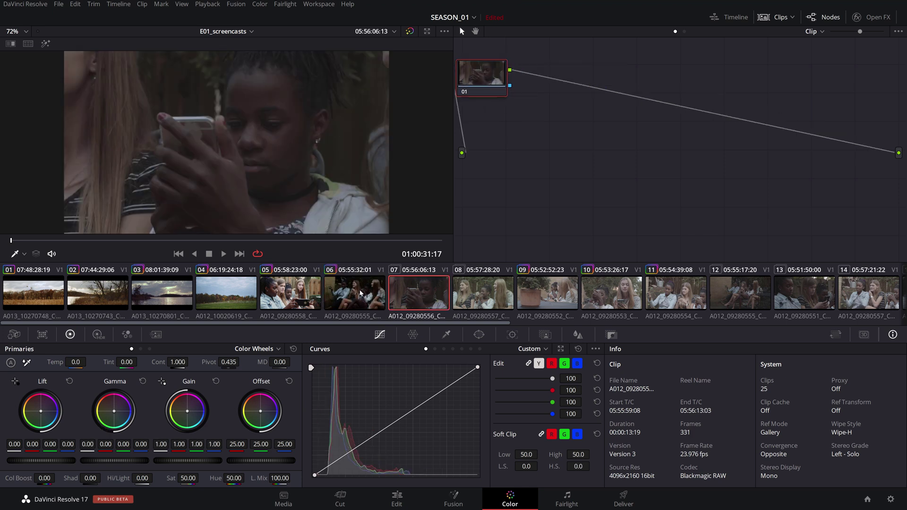
middle_click(372, 295)
key("Down")
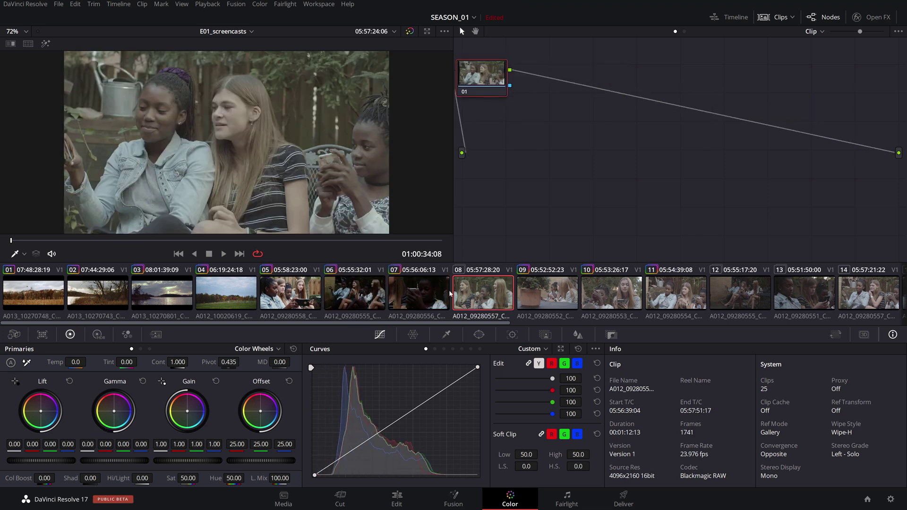
middle_click(430, 293)
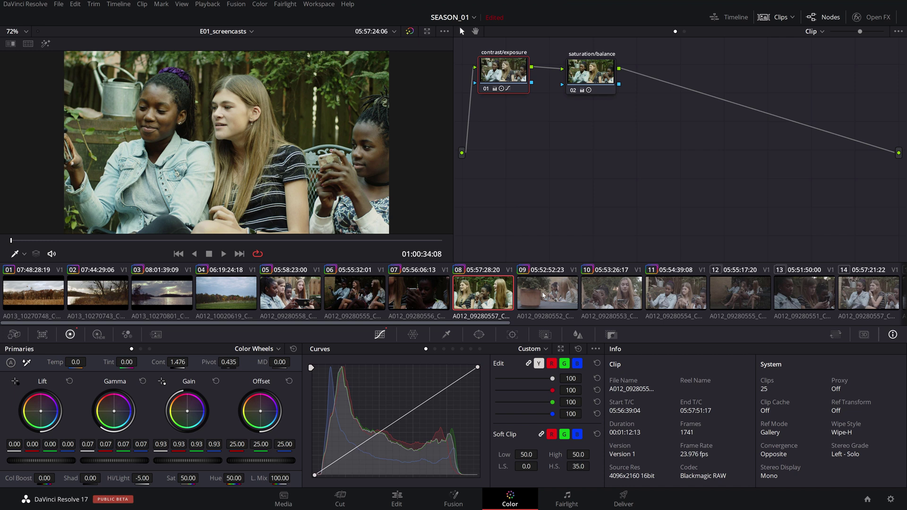
Copy the two-node grade onto clips 09, 10 and 13.
left_click(544, 295)
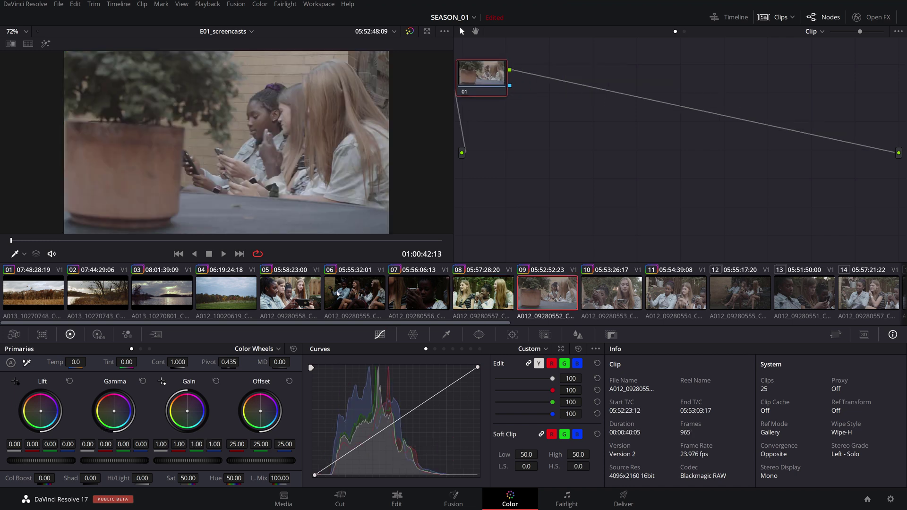
middle_click(292, 293)
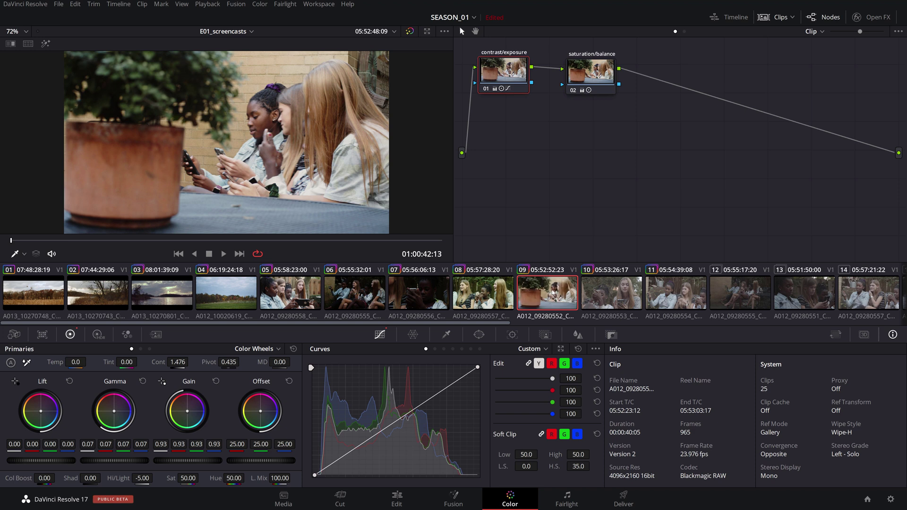
left_click(609, 292)
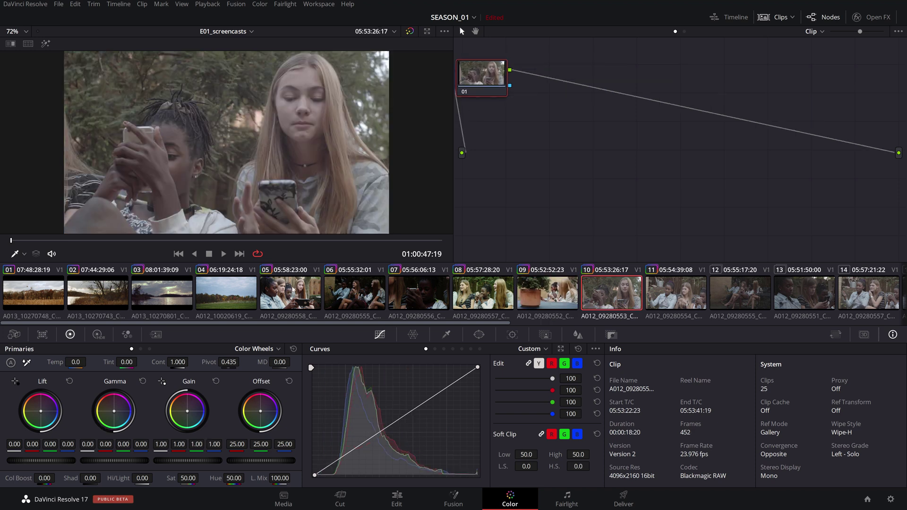
middle_click(292, 290)
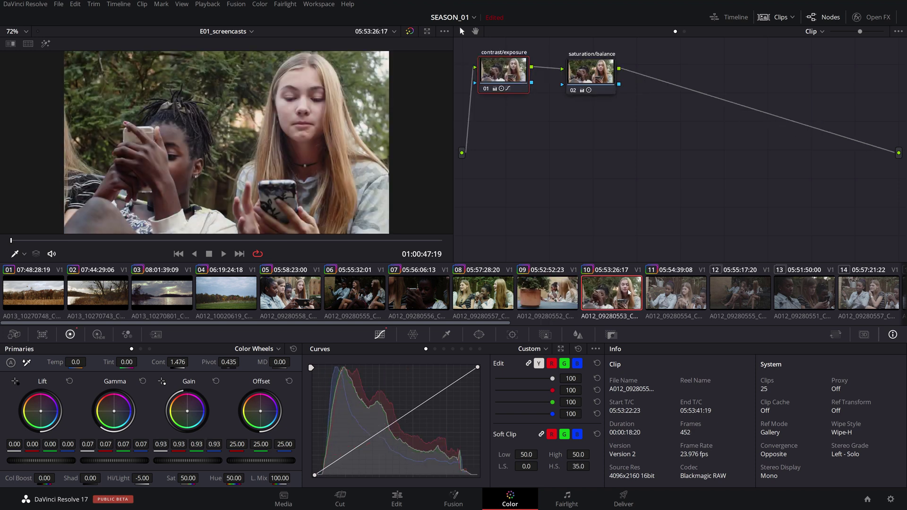
left_click(750, 288)
left_click(792, 291)
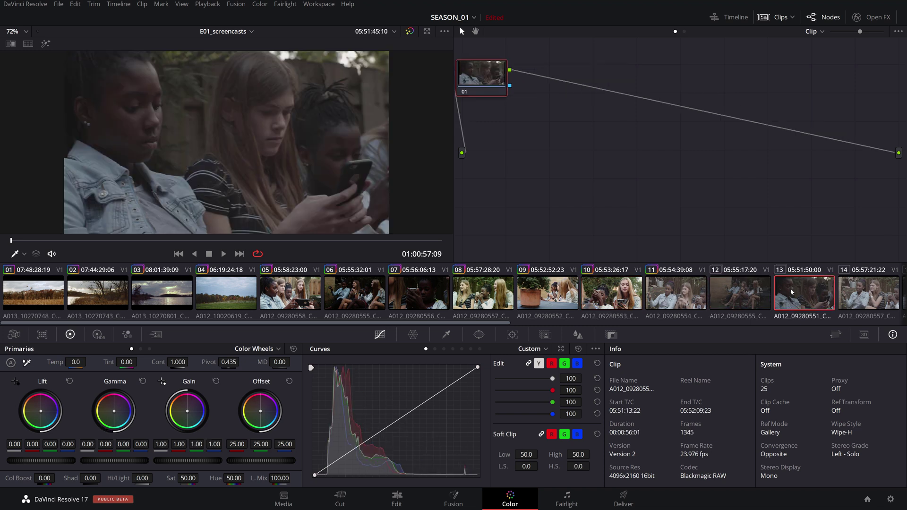
middle_click(315, 287)
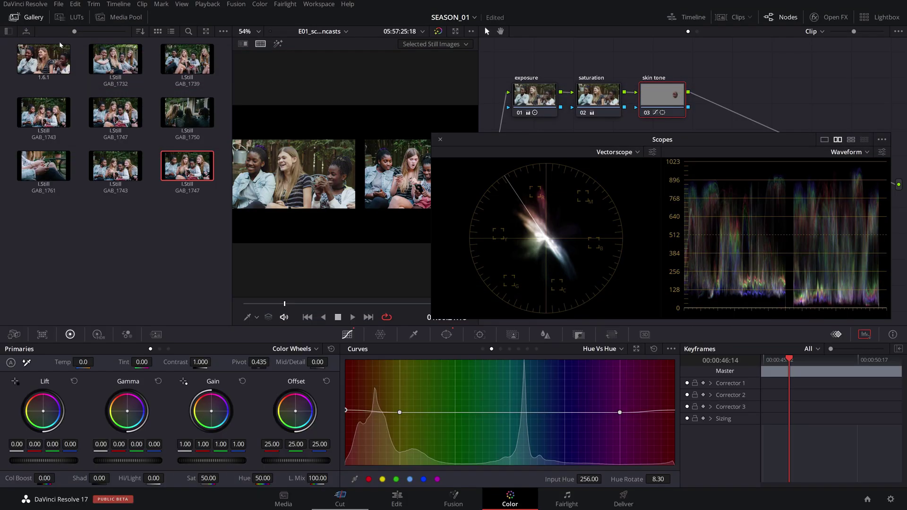
Hide the Gallery and raise clip 05's contrast to about 1.49.
left_click(29, 17)
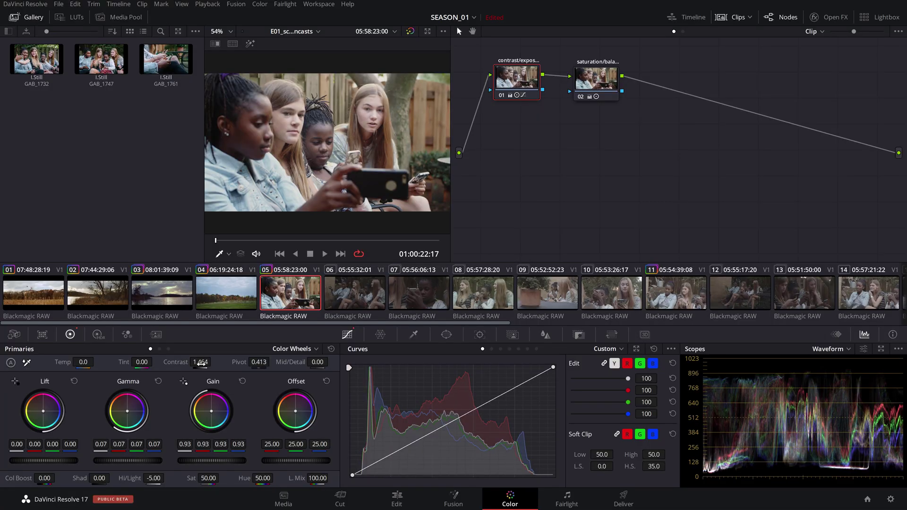
left_click_drag(200, 363, 215, 362)
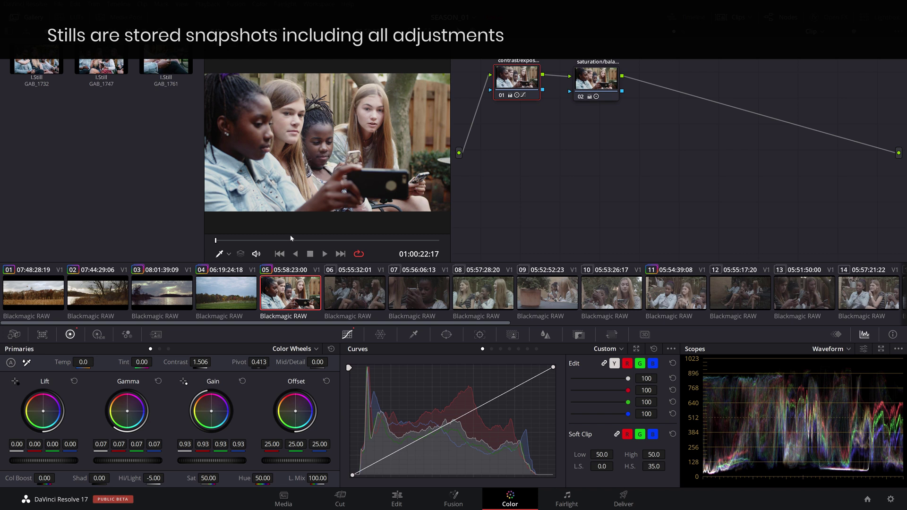
Grab clip 05's graded frame as still 1.5.1, then switch to the ungraded clip 06.
right_click(288, 182)
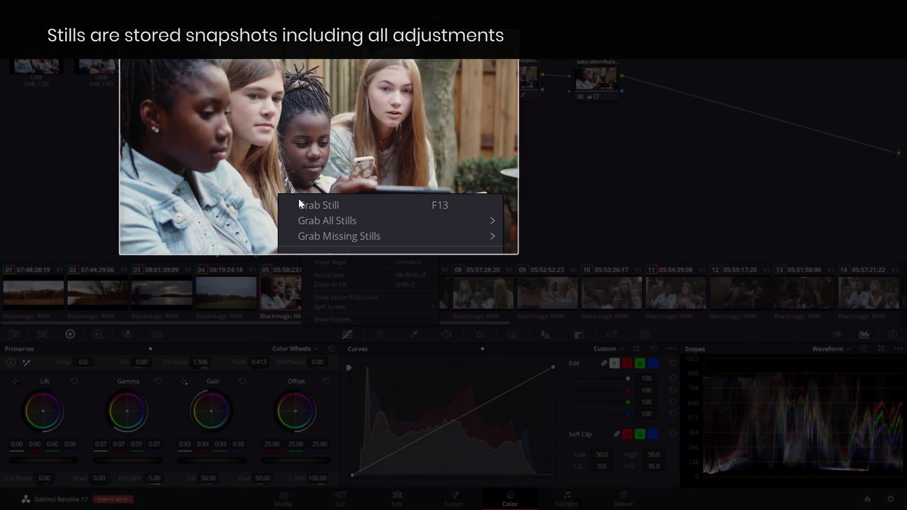
left_click(328, 184)
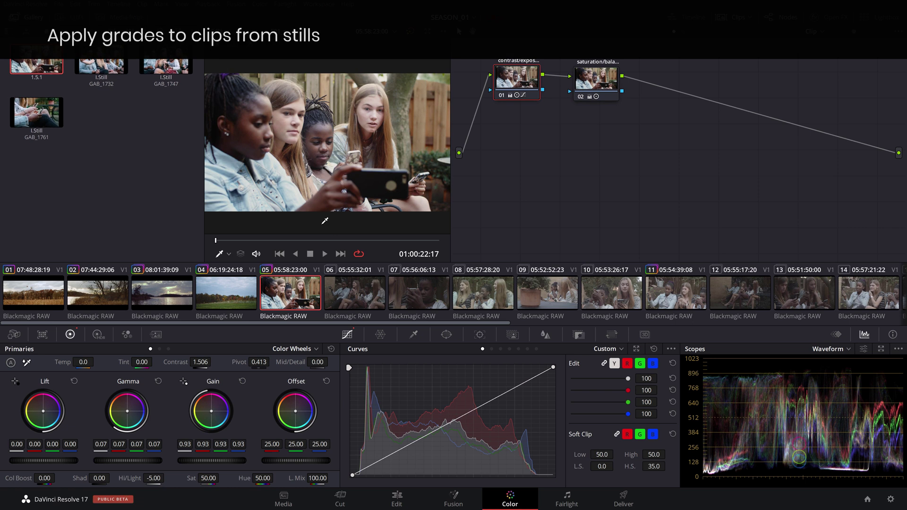
left_click(353, 291)
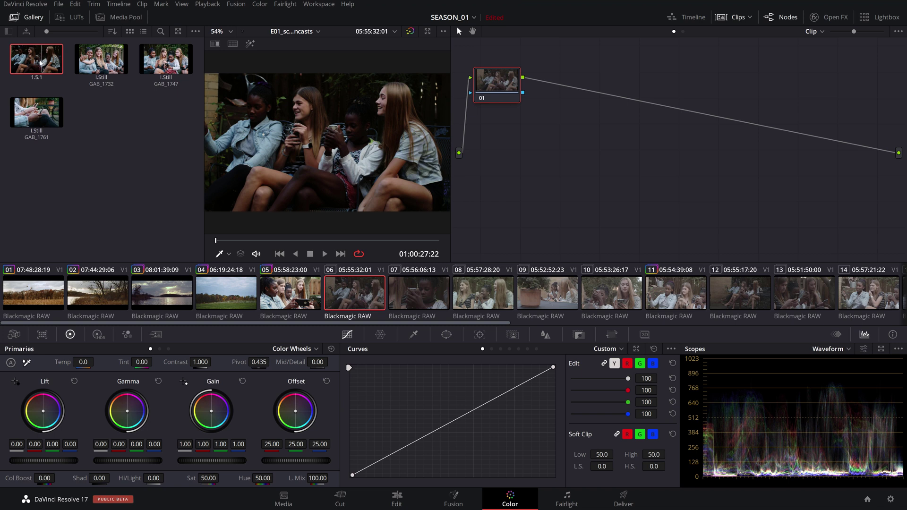
Apply still 1.5.1's two-node grade to clip 06, then select clip 08.
double_click(44, 60)
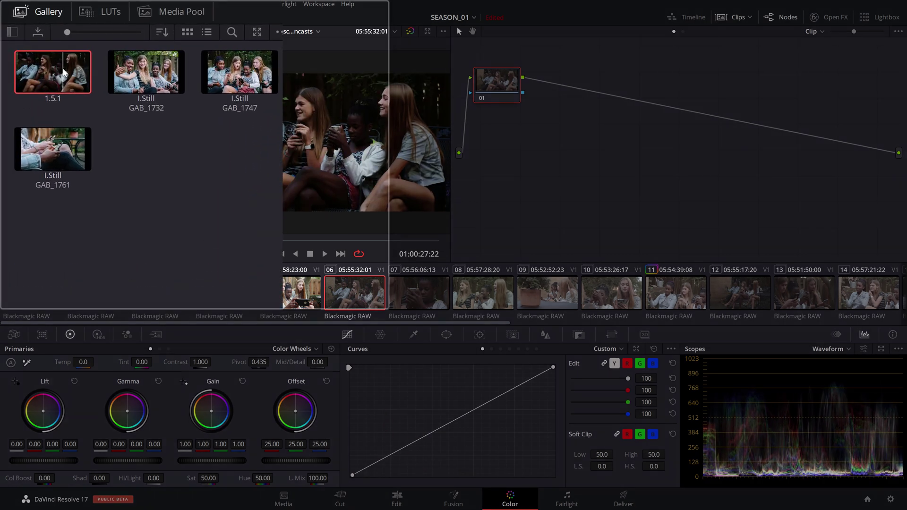
right_click(43, 58)
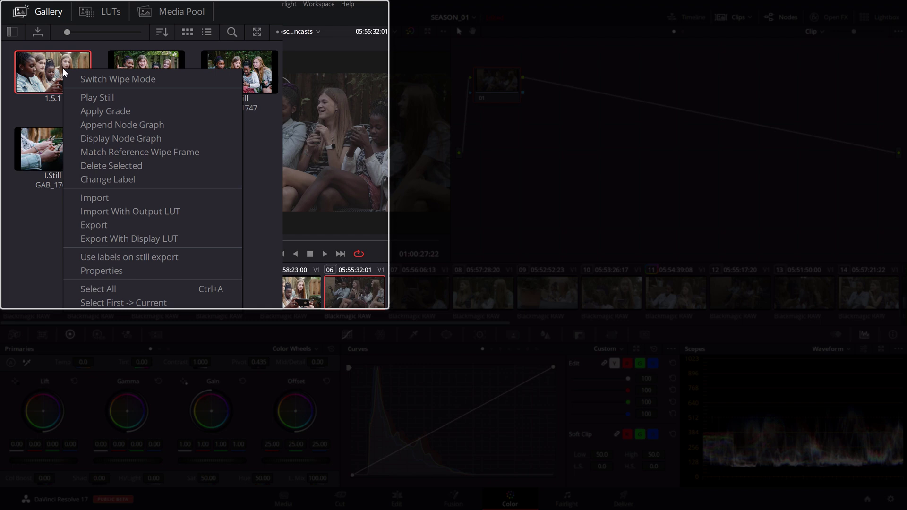
left_click(100, 112)
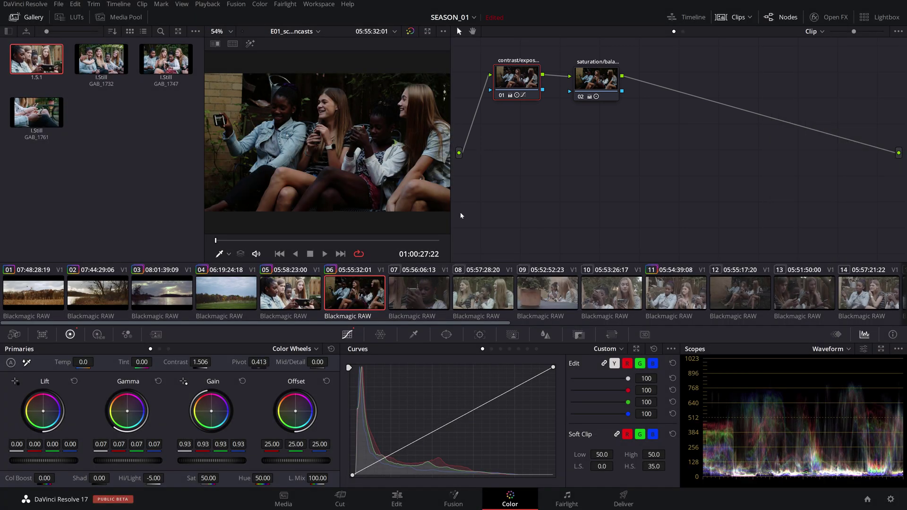
left_click(477, 291)
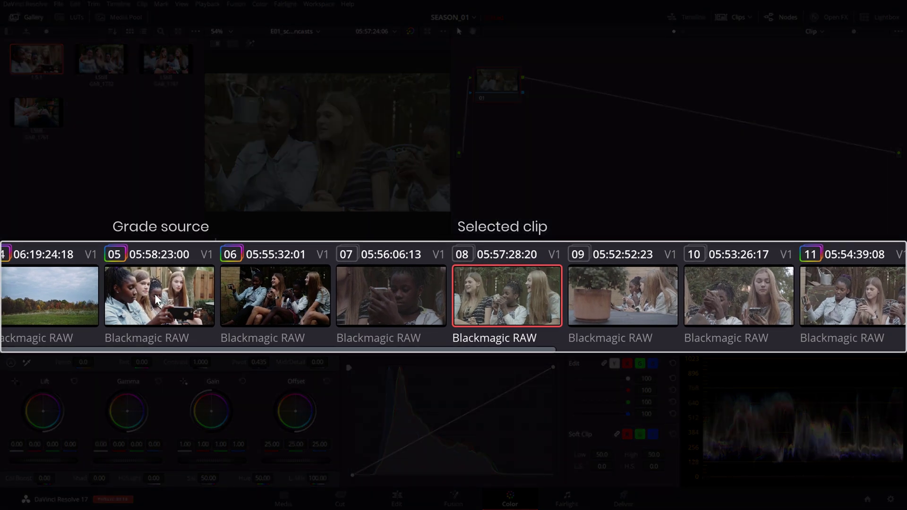
Copy clip 05's grade to clip 08, wipe it against the still, and shift Offset to 26.12/23.87/27.28.
middle_click(156, 299)
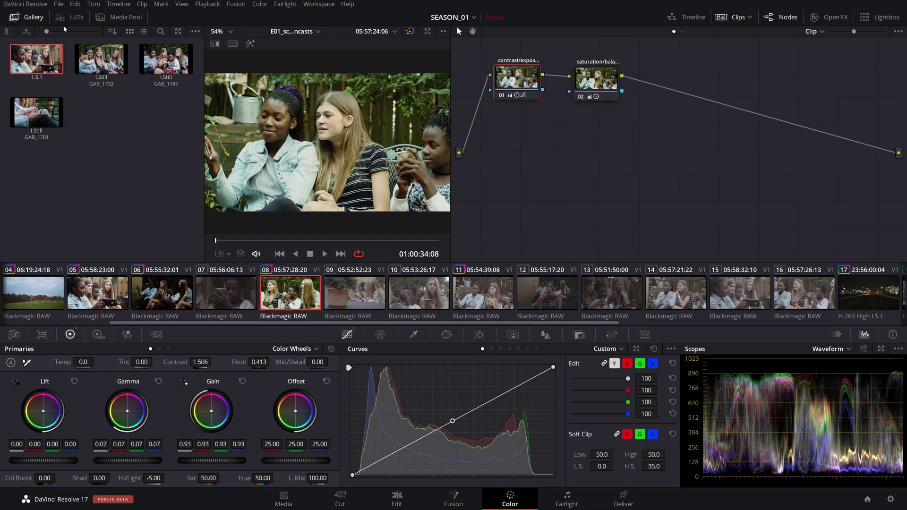
left_click(19, 17)
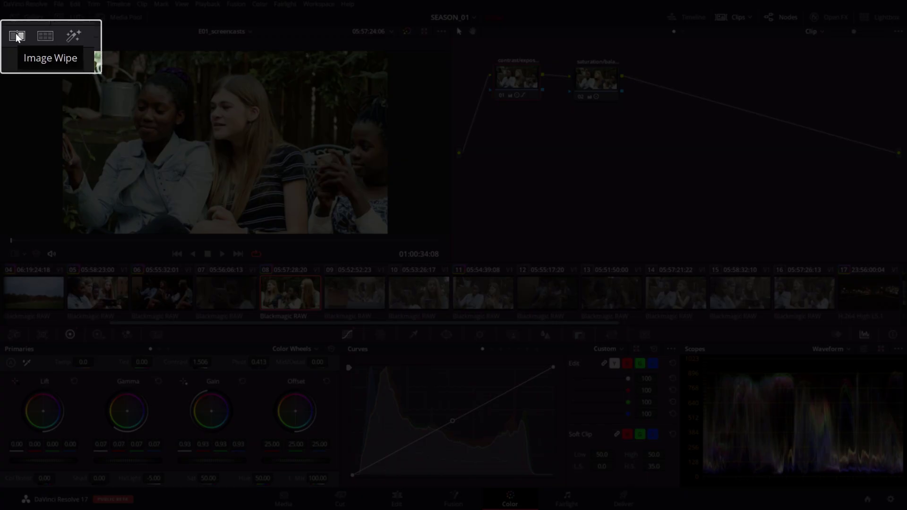
left_click(13, 40)
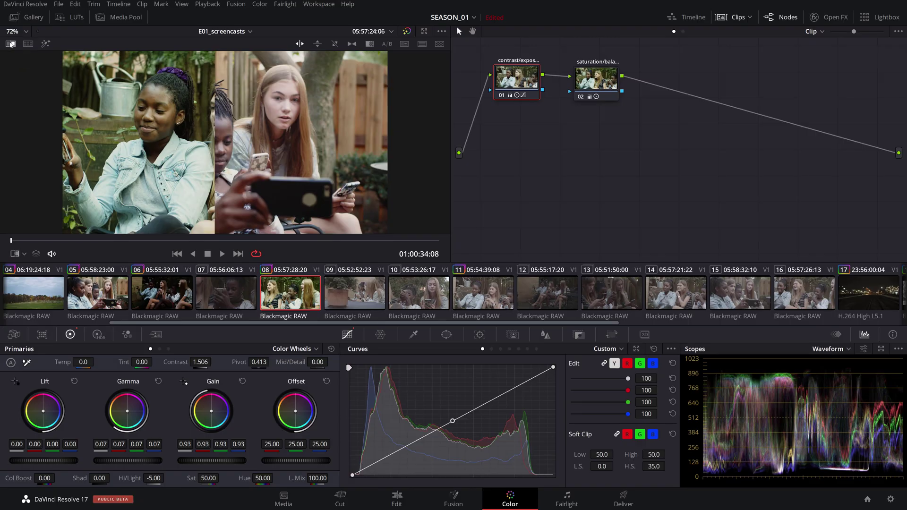
mouse_move(215, 115)
left_mouse_down()
mouse_move(265, 118)
mouse_move(219, 119)
left_mouse_up()
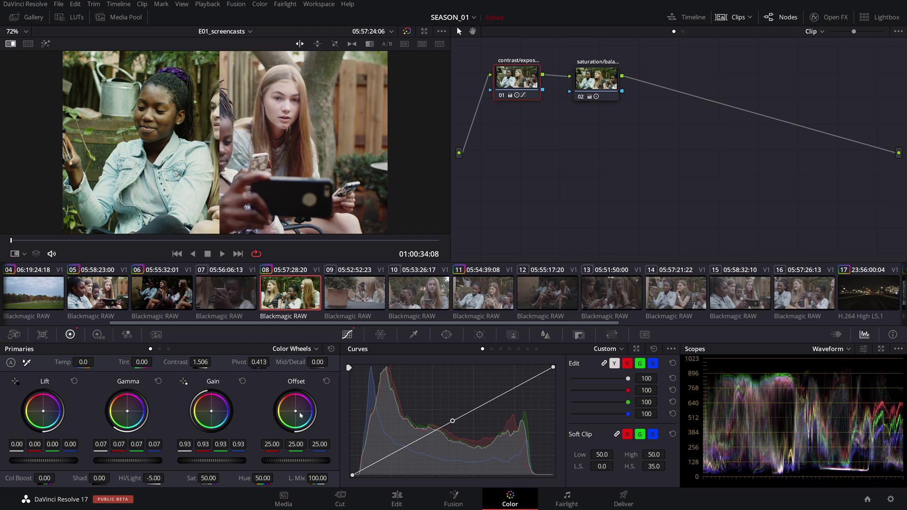
left_click_drag(297, 414, 304, 410)
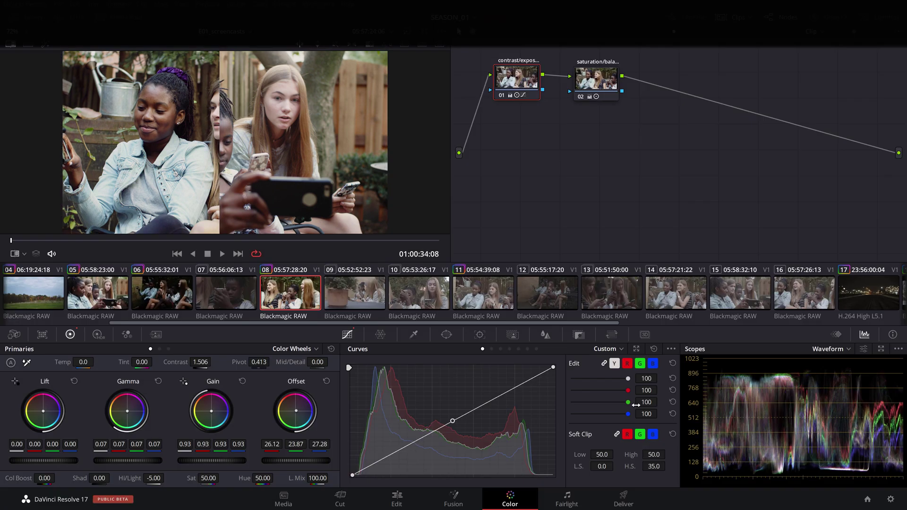
Float the scopes in their own window and switch the comparison wipe to horizontal.
left_click(882, 349)
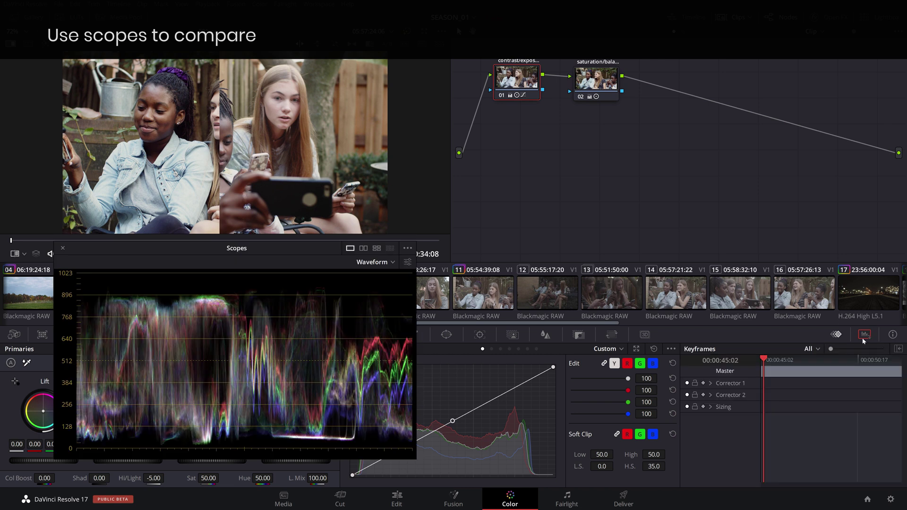
mouse_move(219, 168)
left_mouse_down()
mouse_move(279, 168)
mouse_move(178, 171)
mouse_move(252, 170)
mouse_move(218, 170)
left_mouse_up()
left_click(317, 44)
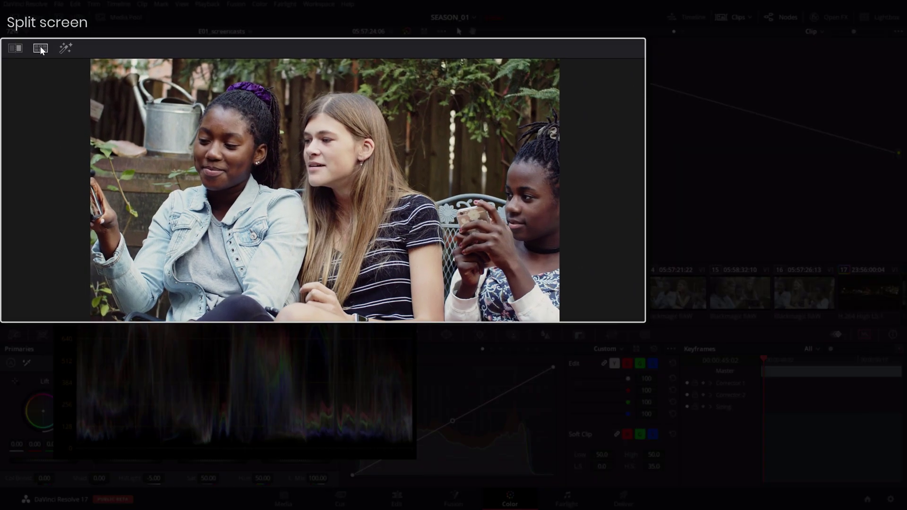
Turn on a split screen comparing the Selected Still Images.
left_click(41, 48)
left_click(580, 49)
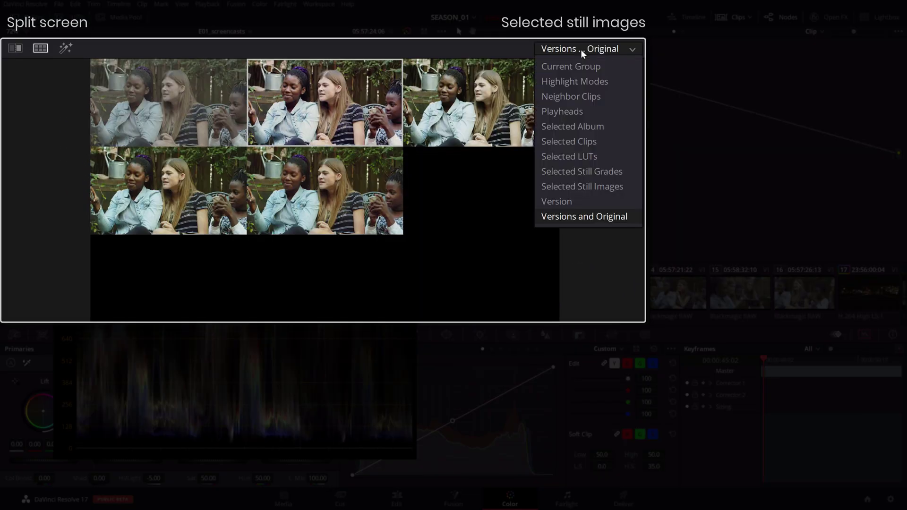
left_click(570, 186)
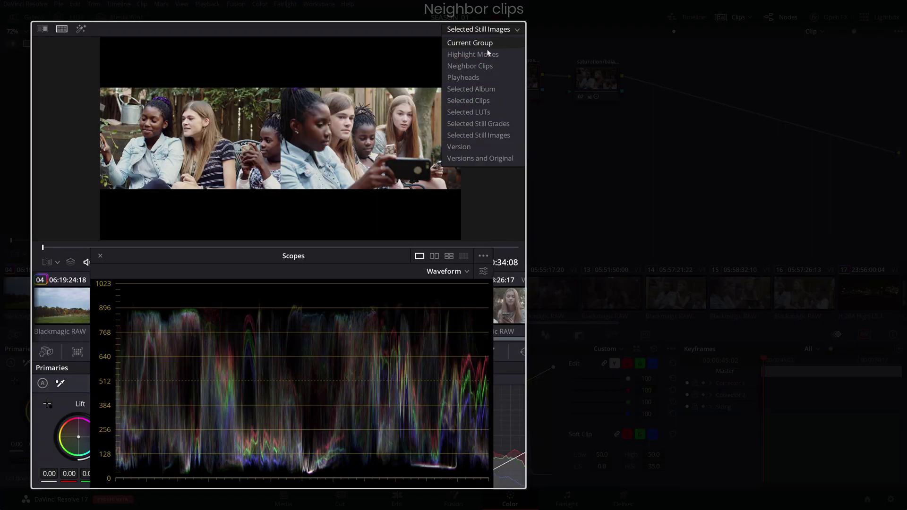
Switch the split screen to Neighbor Clips and step forward two clips.
left_click(483, 64)
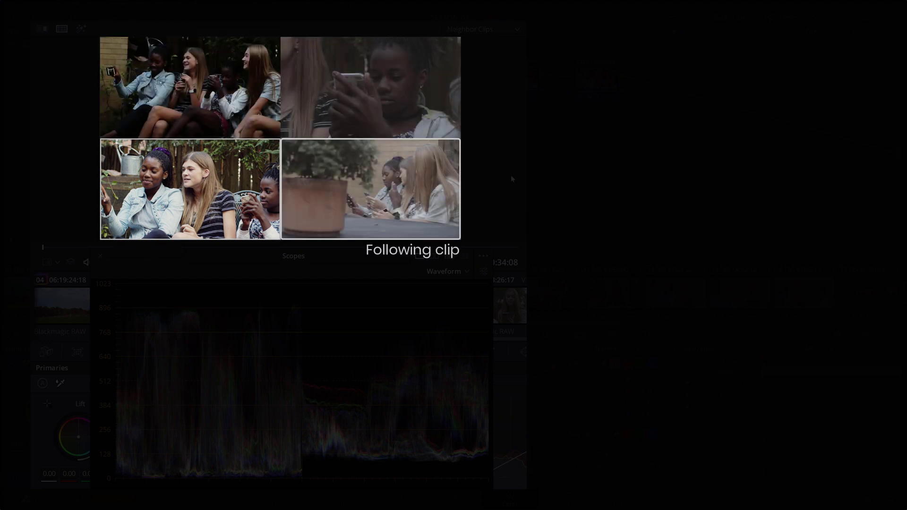
key("Down")
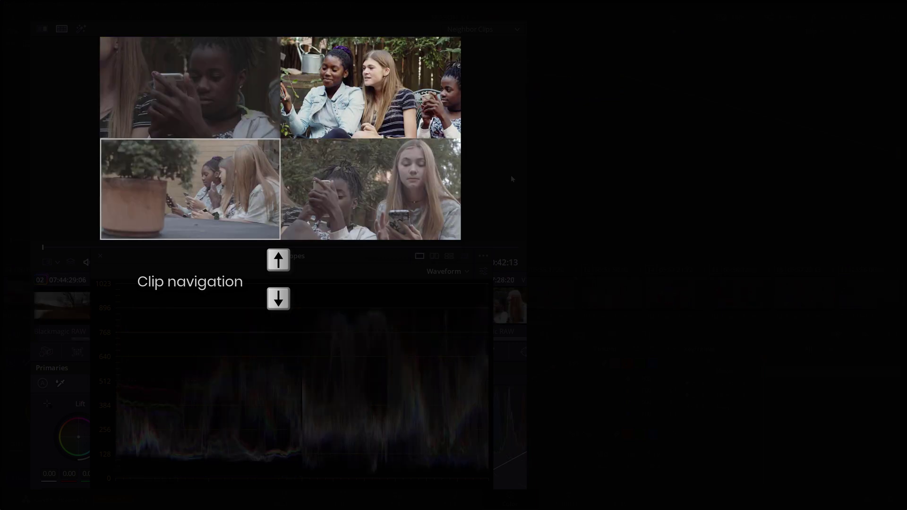
key("Down")
key("Down")
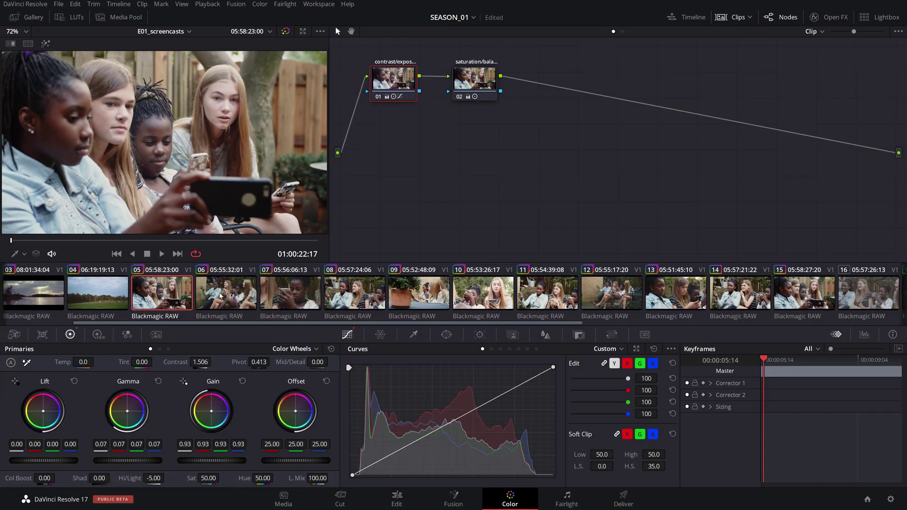
Select clips 07, 08, 10, 11 and 13 and tile them in Selected Clips split screen, with clip 10 current.
left_click(284, 292, "ctrl")
left_click(354, 293, "ctrl")
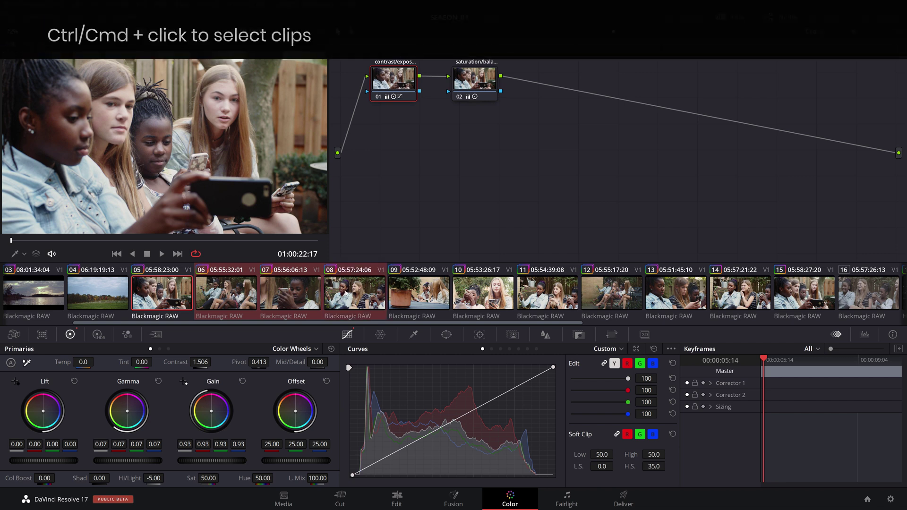
left_click(482, 292, "ctrl")
left_click(547, 293, "ctrl")
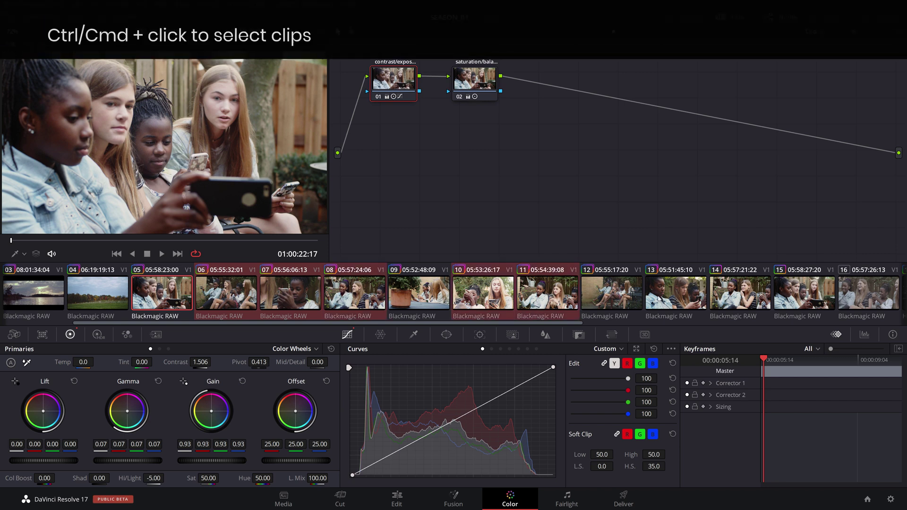
left_click(675, 293, "ctrl")
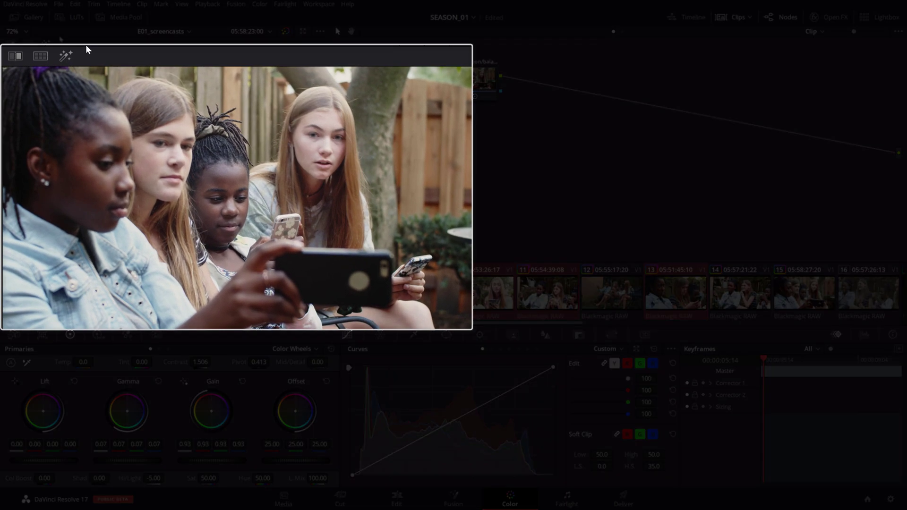
left_click(40, 56)
left_click(375, 57)
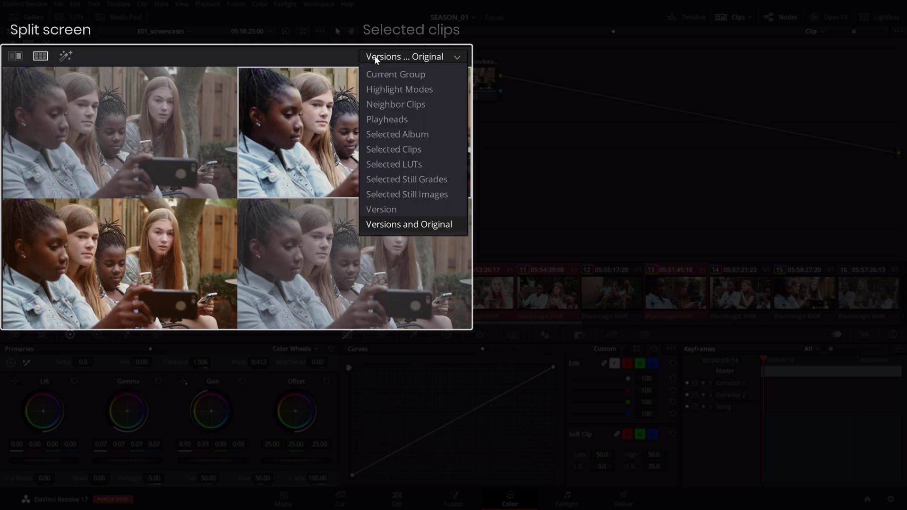
left_click(387, 150)
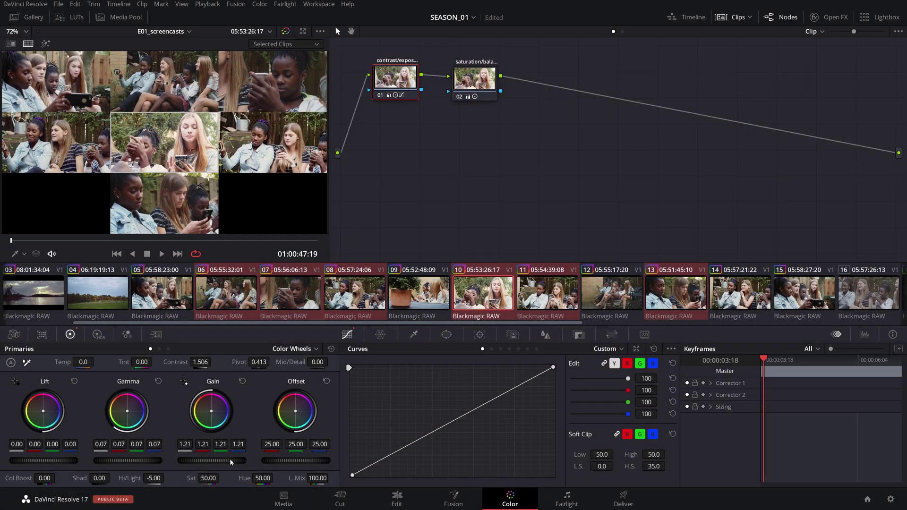
left_click(216, 183)
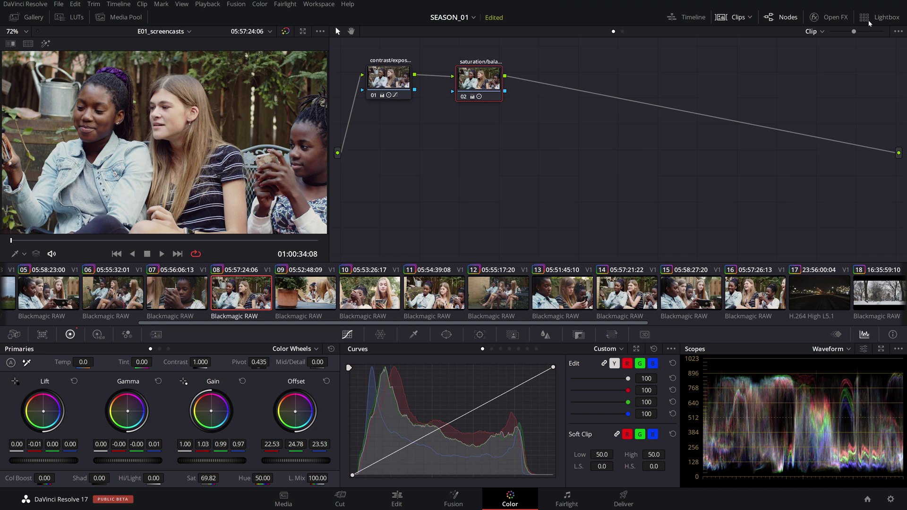
Open the Lightbox and inspect clips 11 through 14, returning to clip 10.
left_click(868, 19)
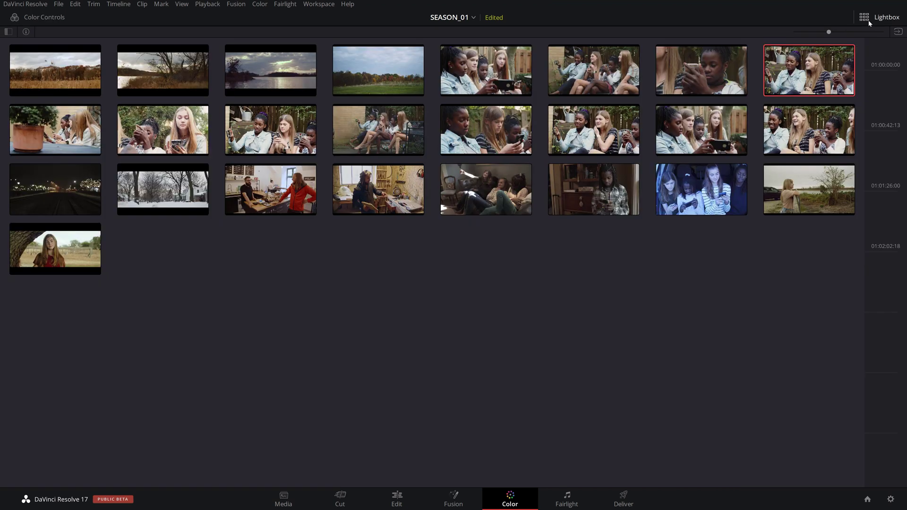
left_click(310, 126)
left_click(369, 126)
left_click(462, 120)
left_click(592, 132)
left_click(140, 142)
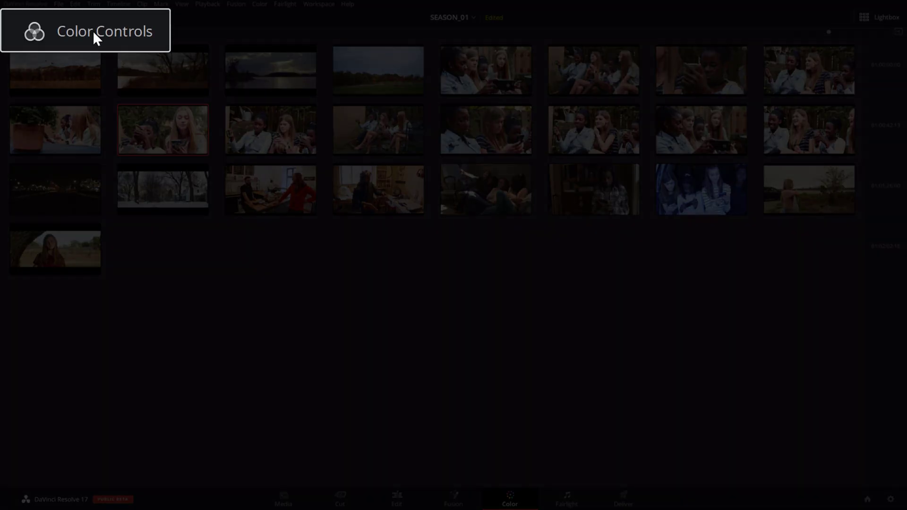
Show Color Controls, lower clip 10's Gain, then raise another clip's contrast to 1.473 and lift Gamma.
left_click(93, 31)
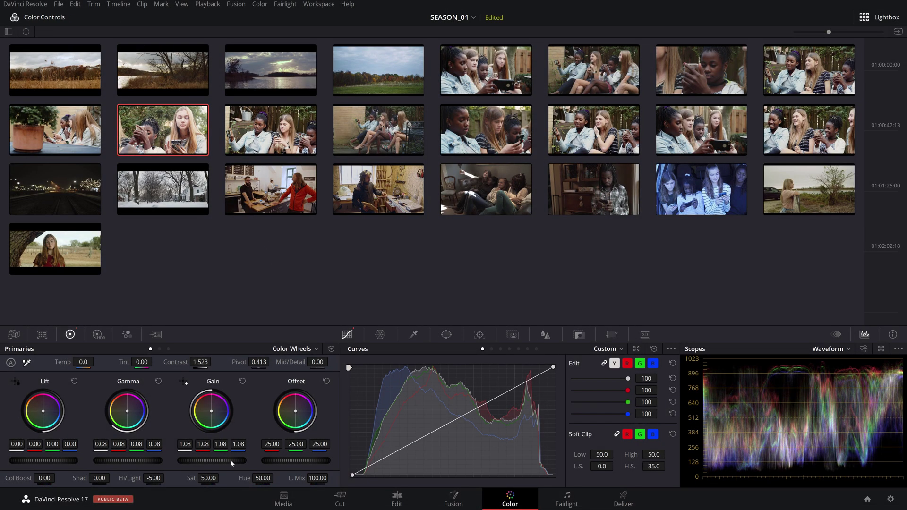
mouse_move(232, 462)
left_mouse_down()
mouse_move(254, 460)
mouse_move(229, 458)
left_mouse_up()
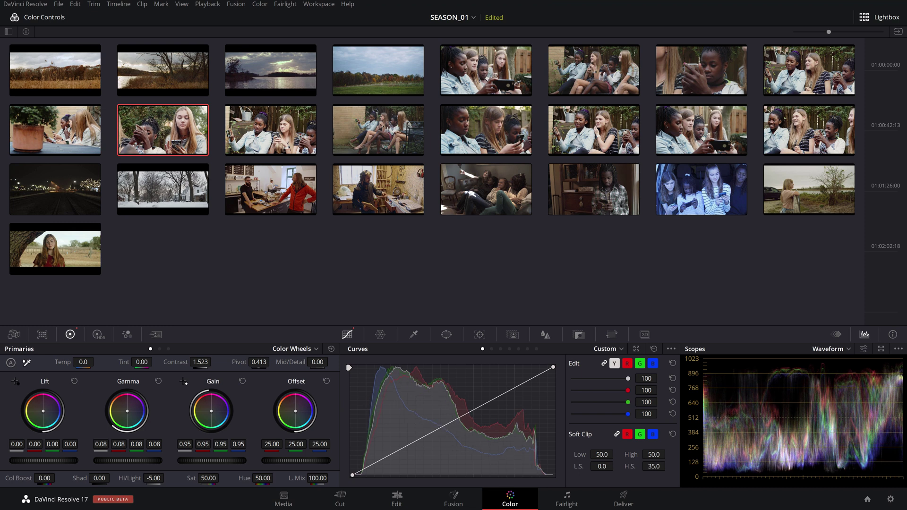
left_click(307, 153)
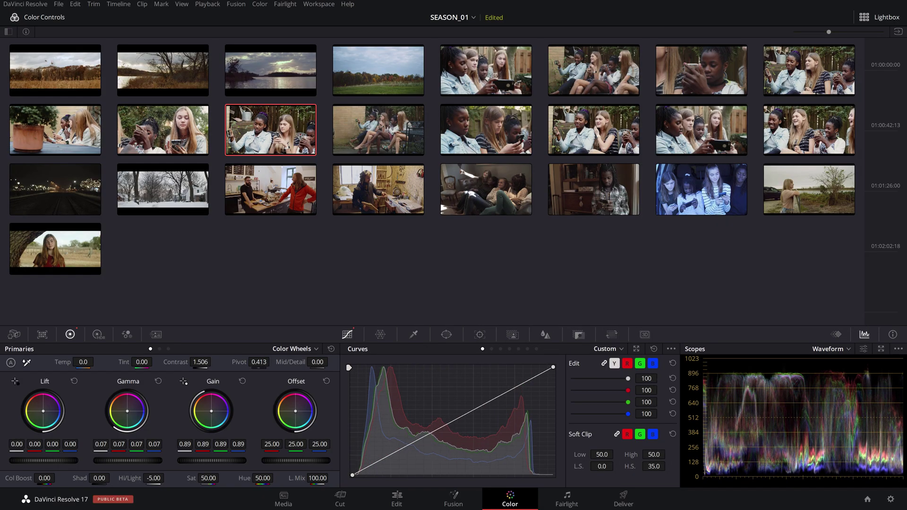
left_click(387, 132)
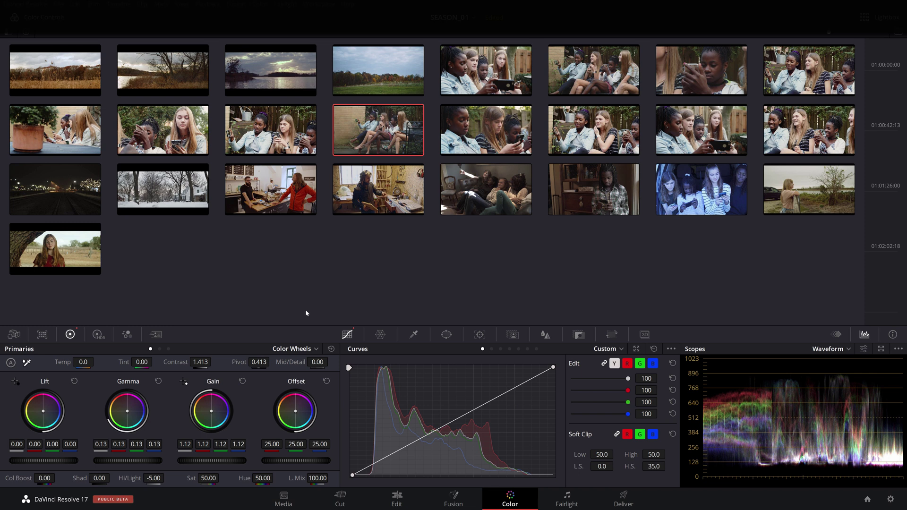
left_click_drag(198, 361, 227, 362)
left_click_drag(122, 462, 138, 462)
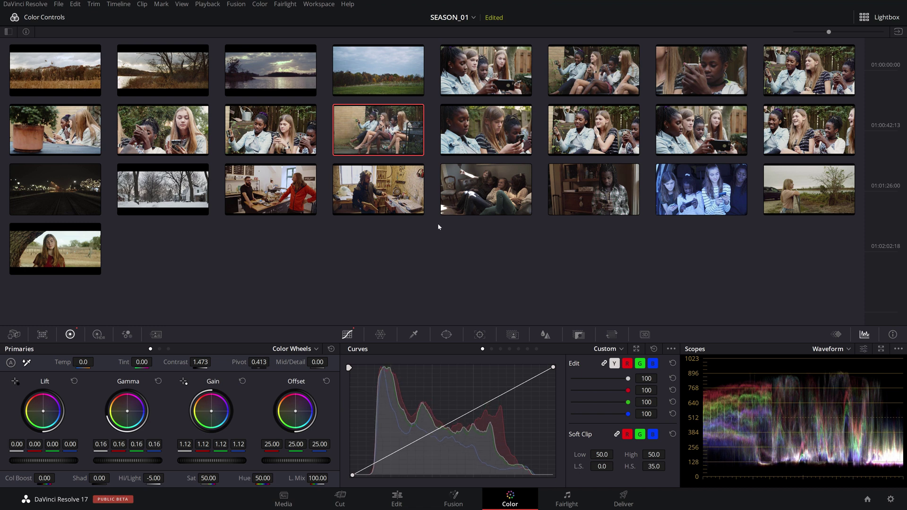
left_click(567, 130)
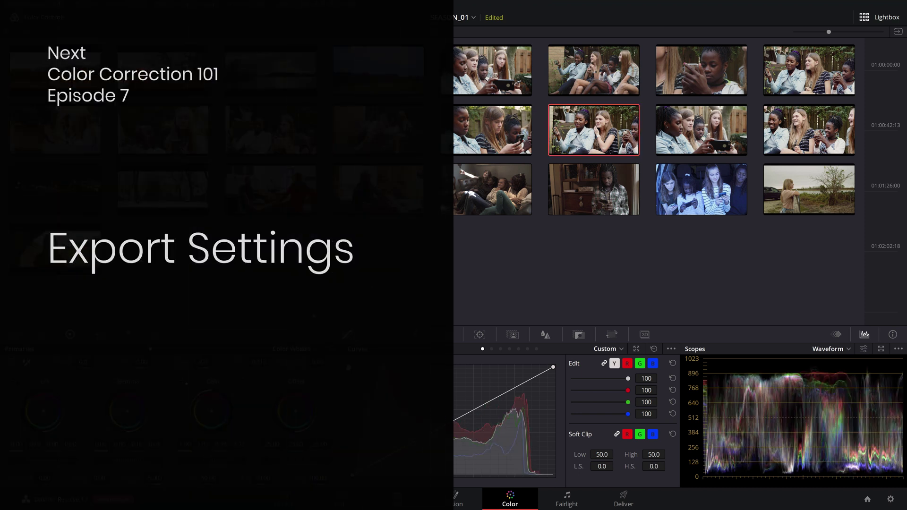